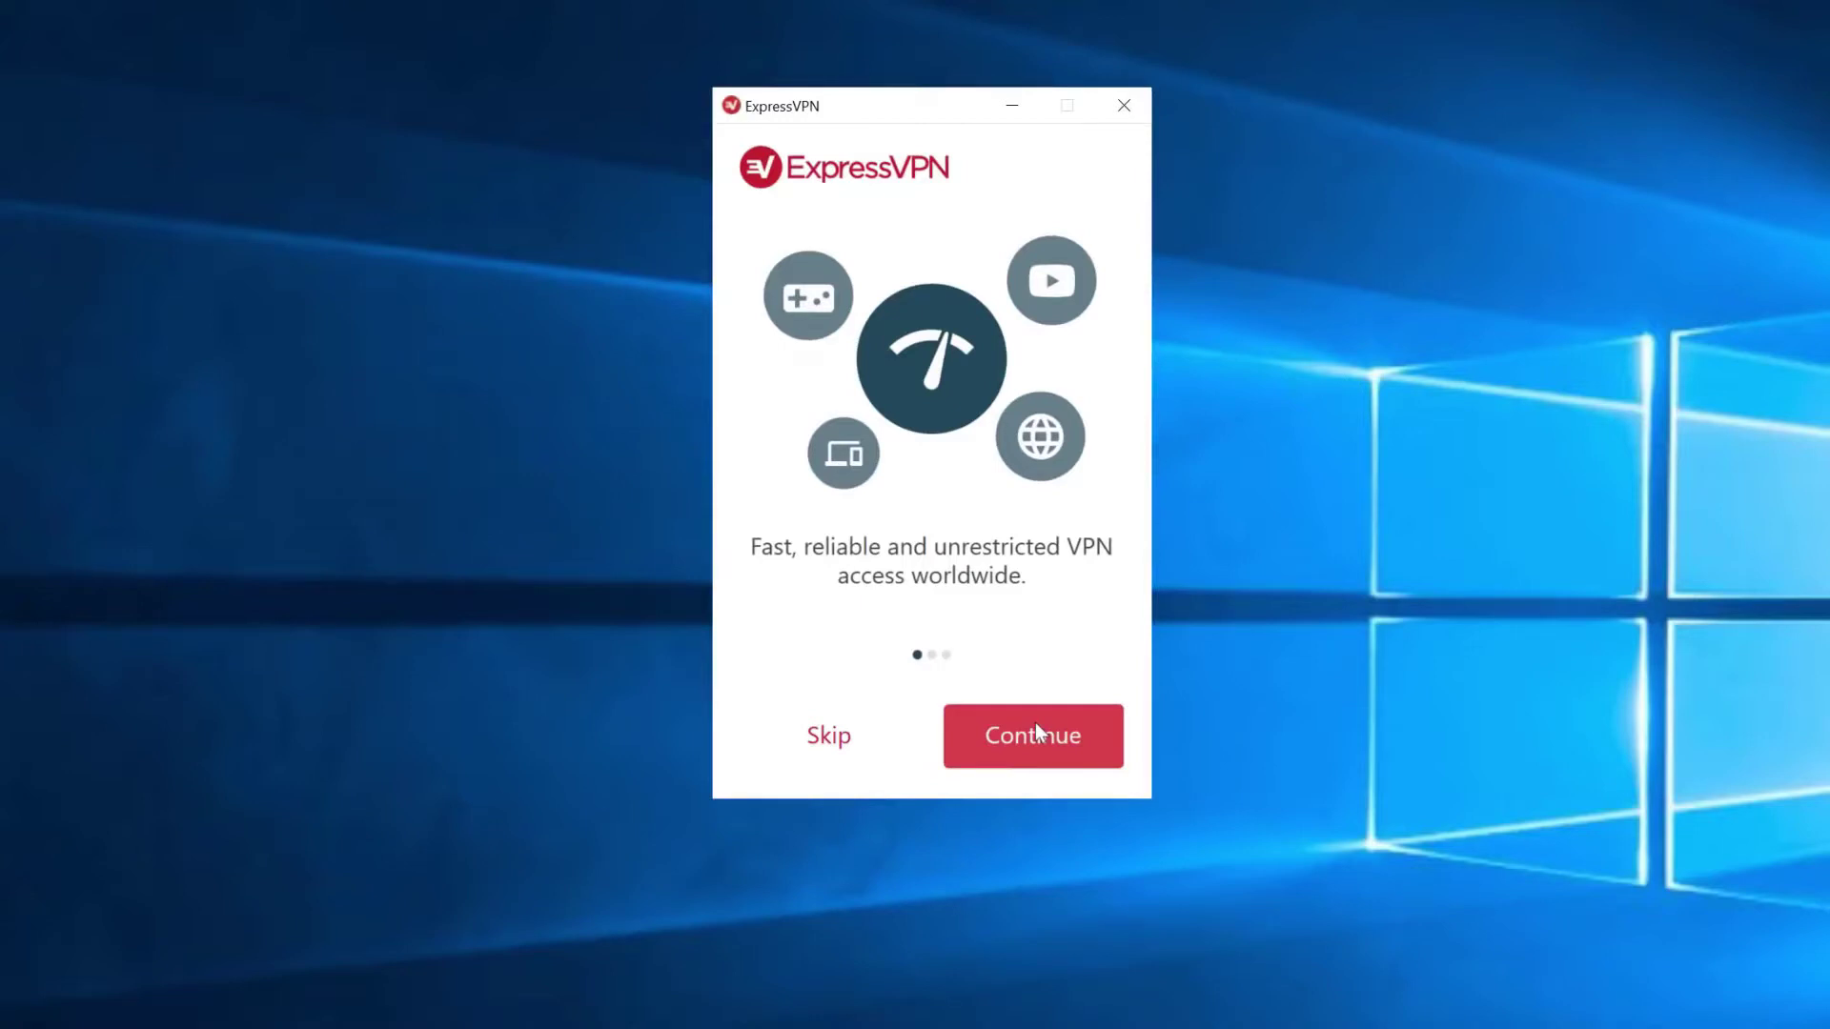
Page through the ExpressVPN welcome screens to the Set Up ExpressVPN screen.
click(1037, 730)
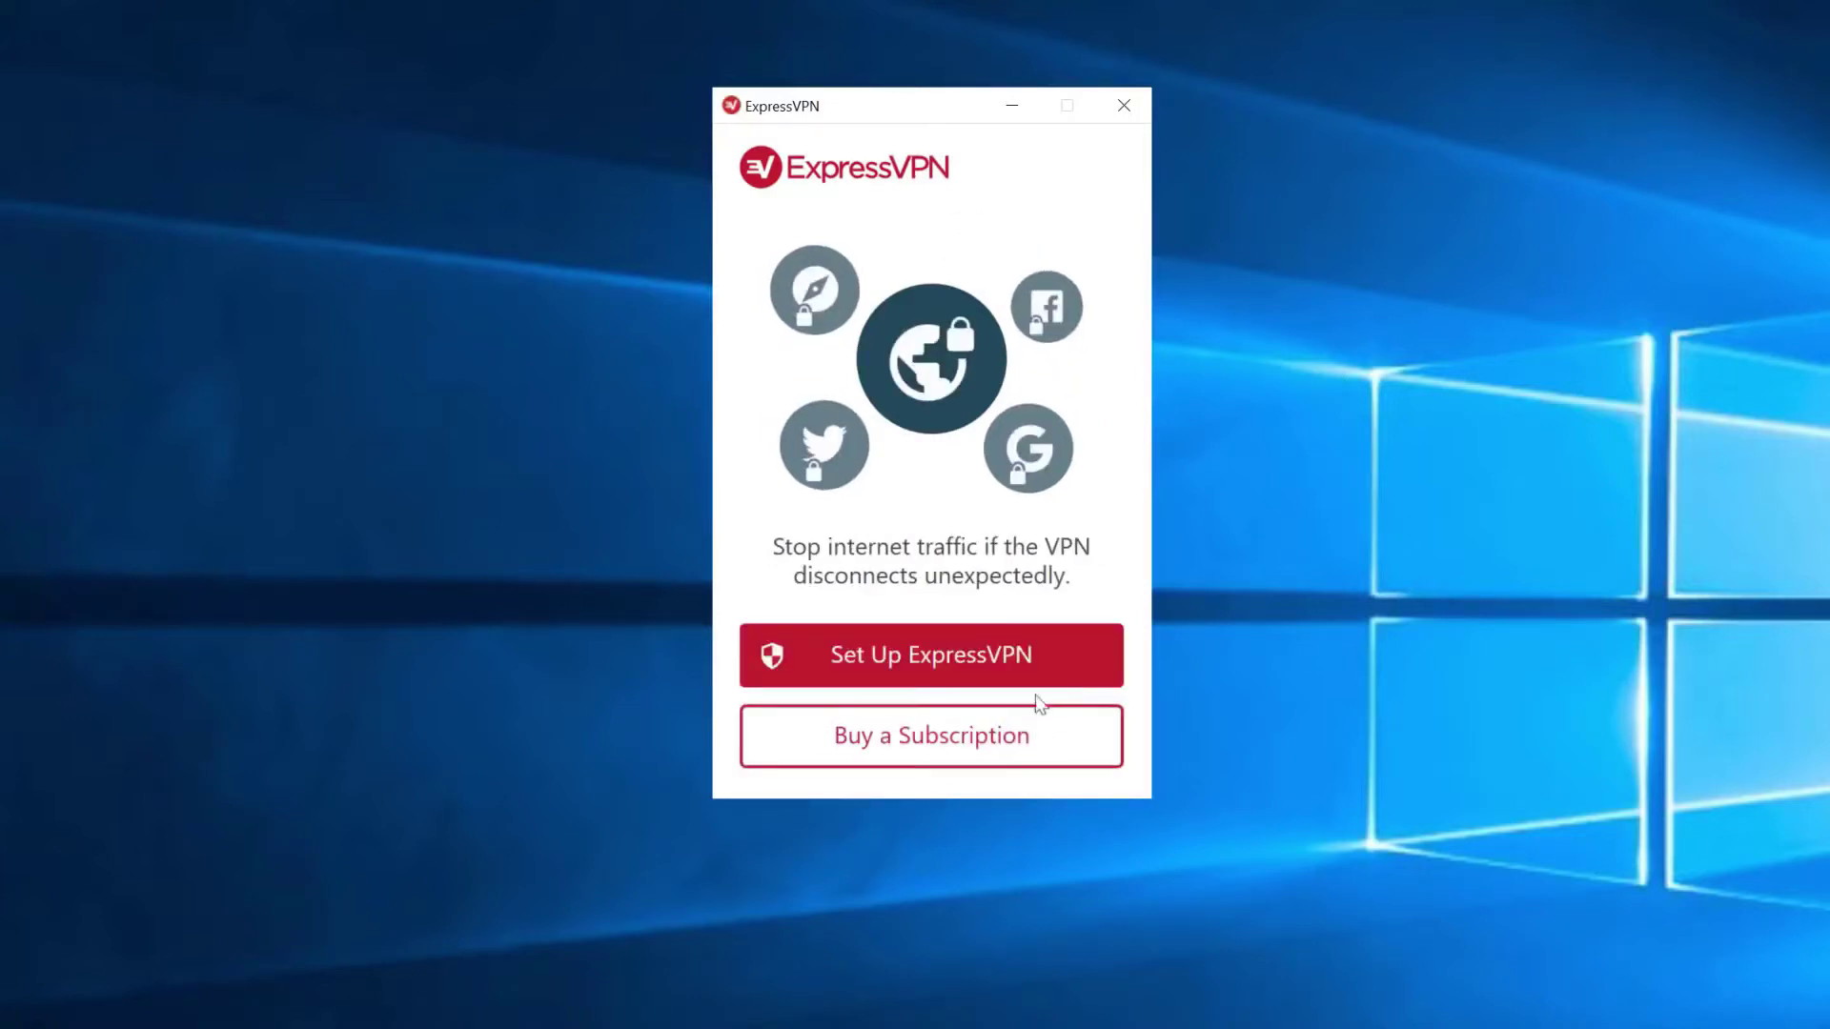
Start ExpressVPN setup and approve the User Account Control prompt.
click(1040, 661)
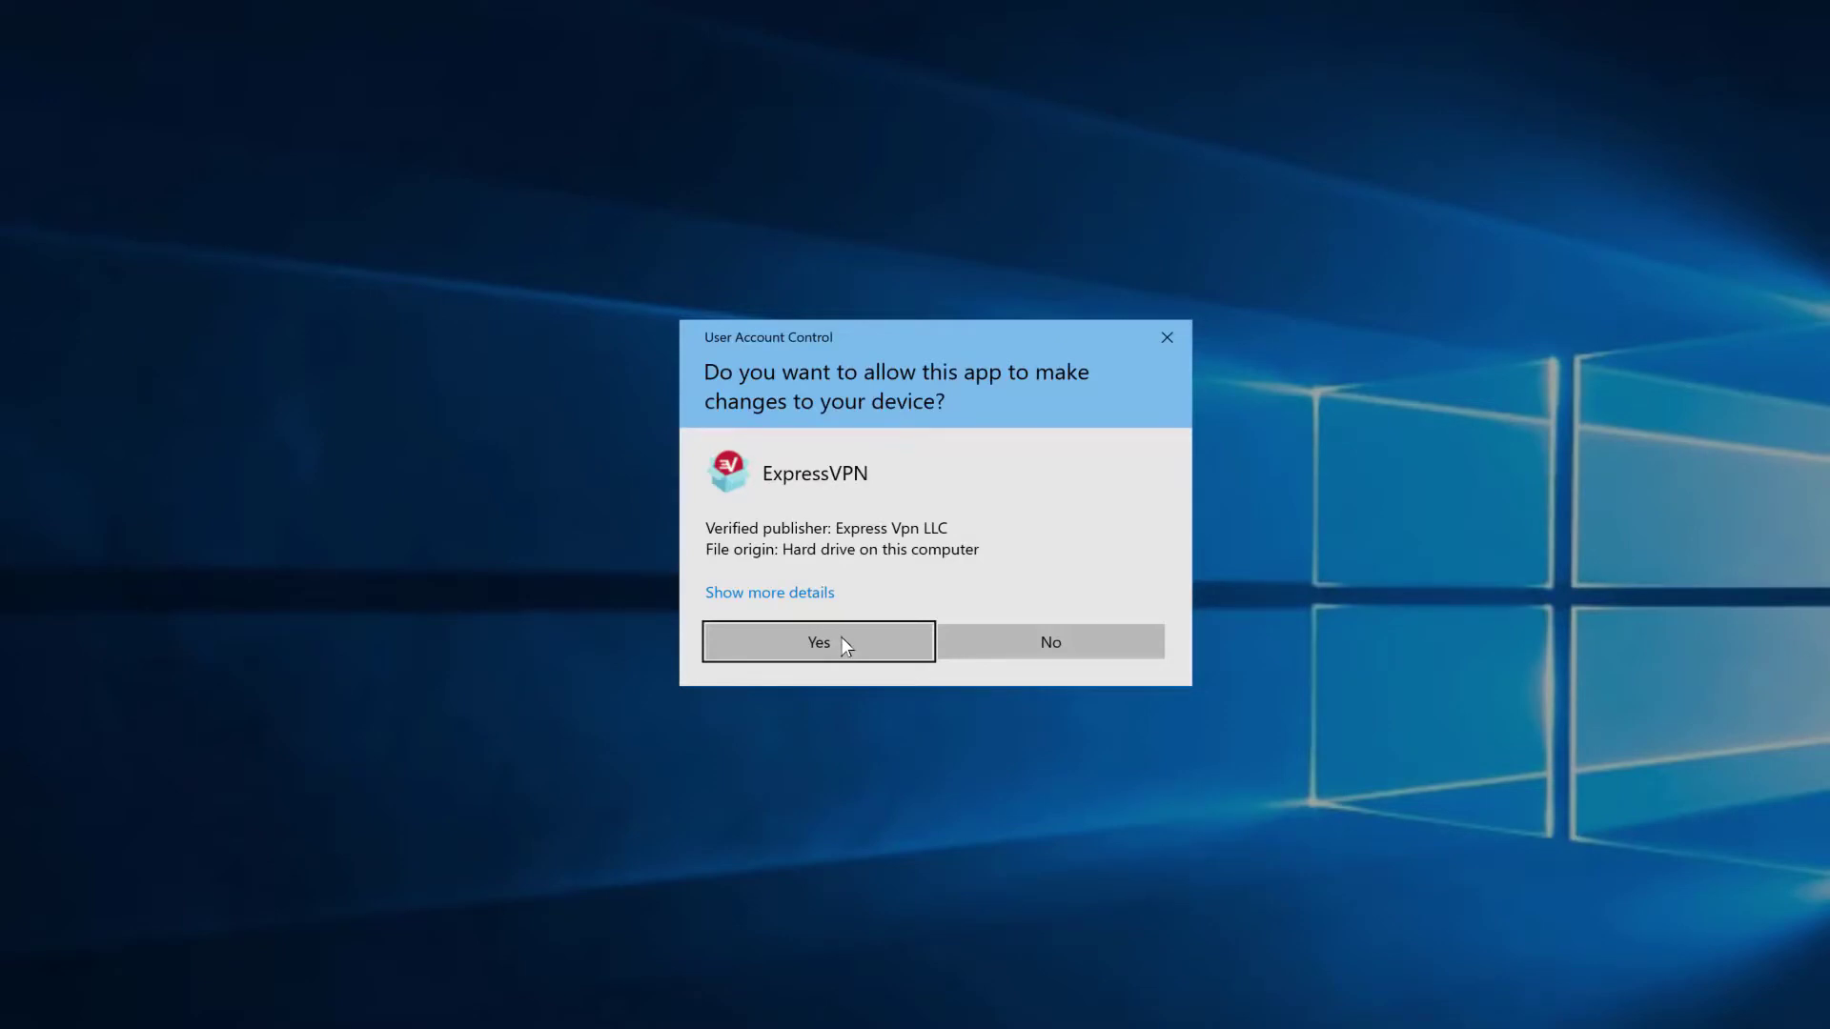
click(841, 643)
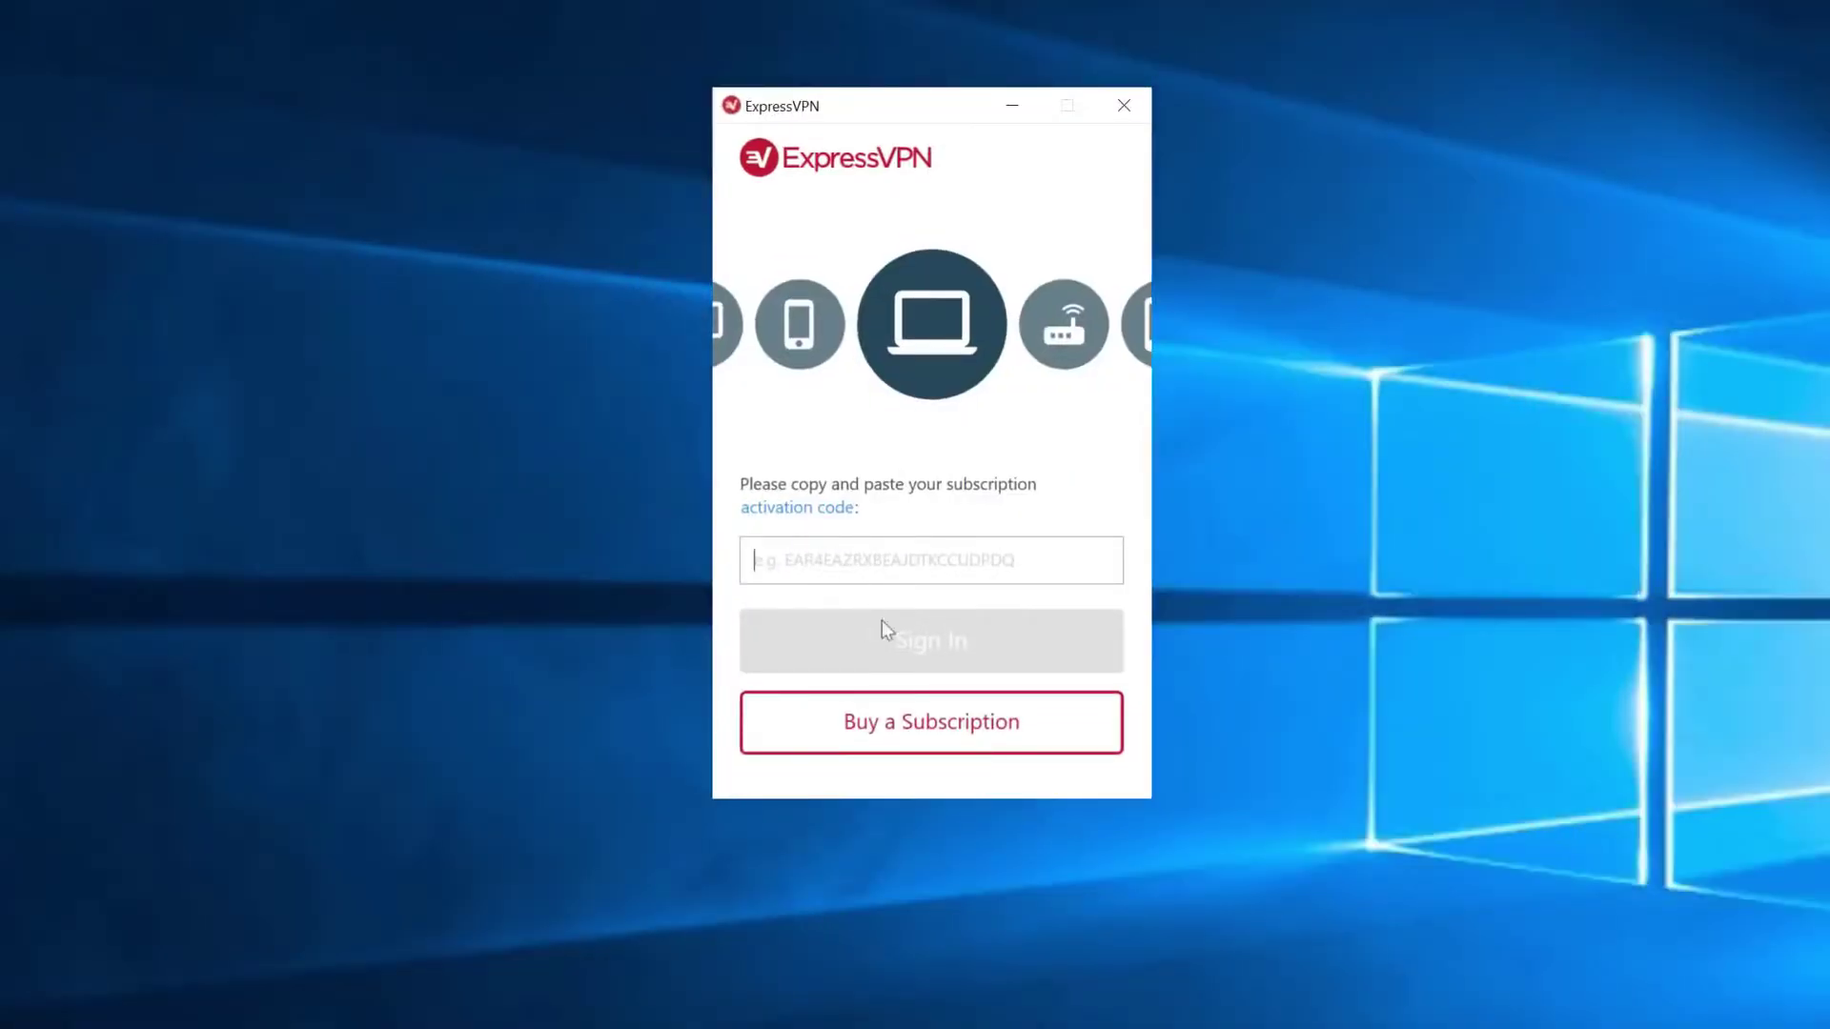
Paste the subscription activation code into the sign-in field.
key(ctrl+v)
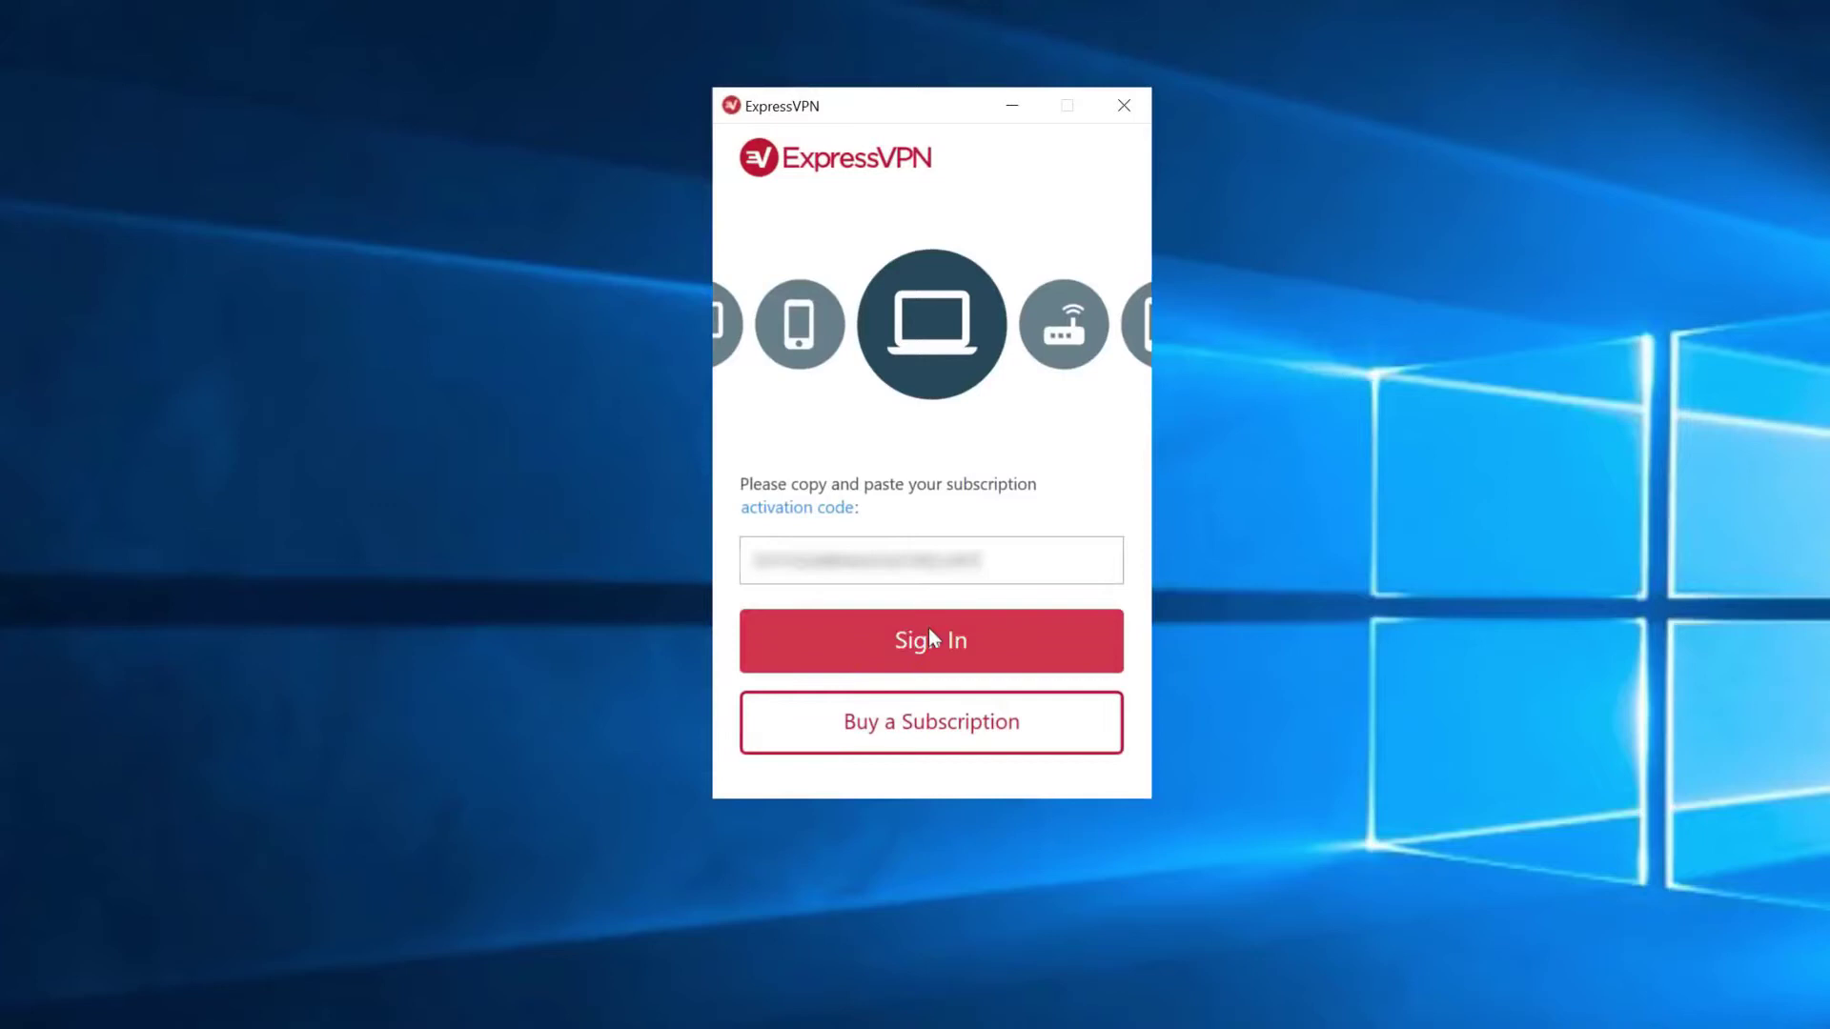